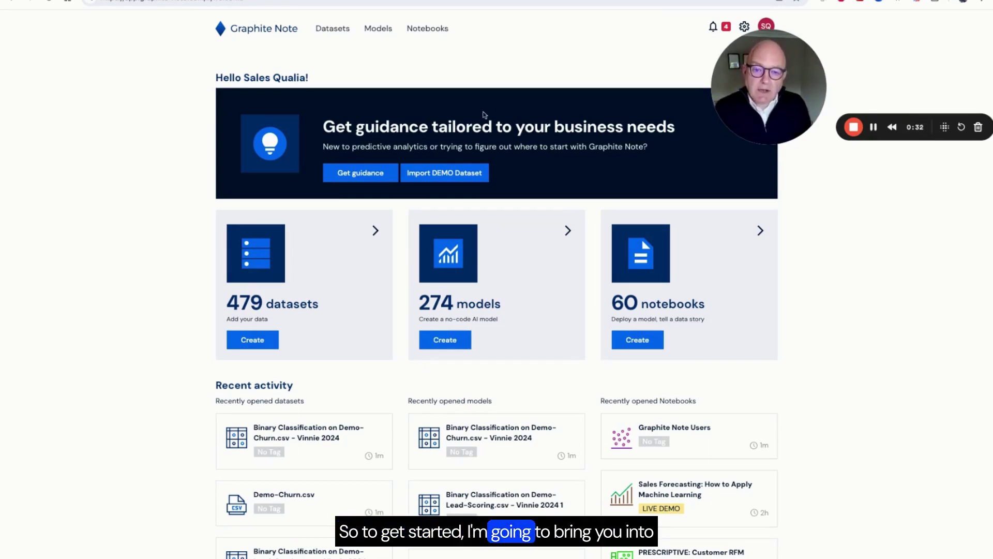
Step: Import the Churn demo dataset and open it to review its data columns through to the Churn column
left_click(451, 178)
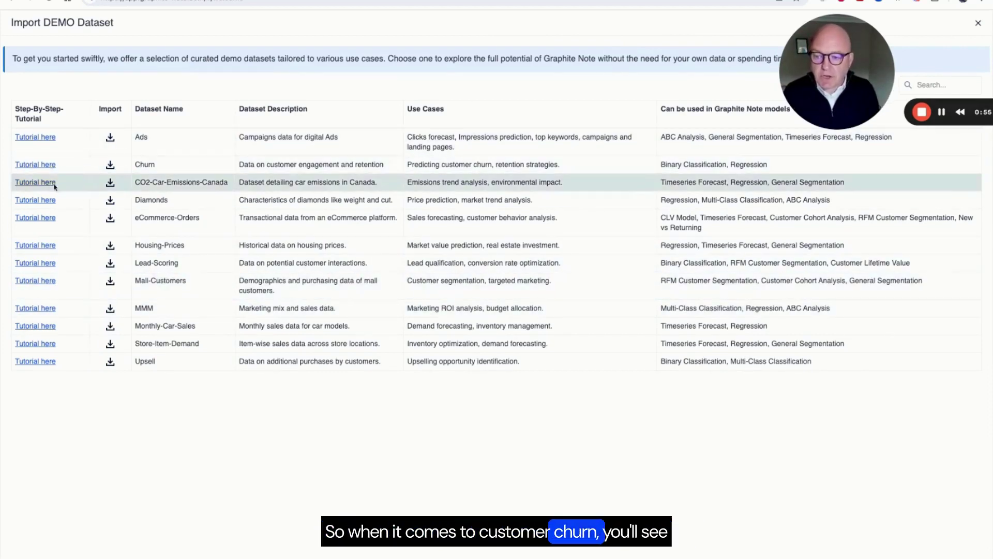
left_click(46, 168)
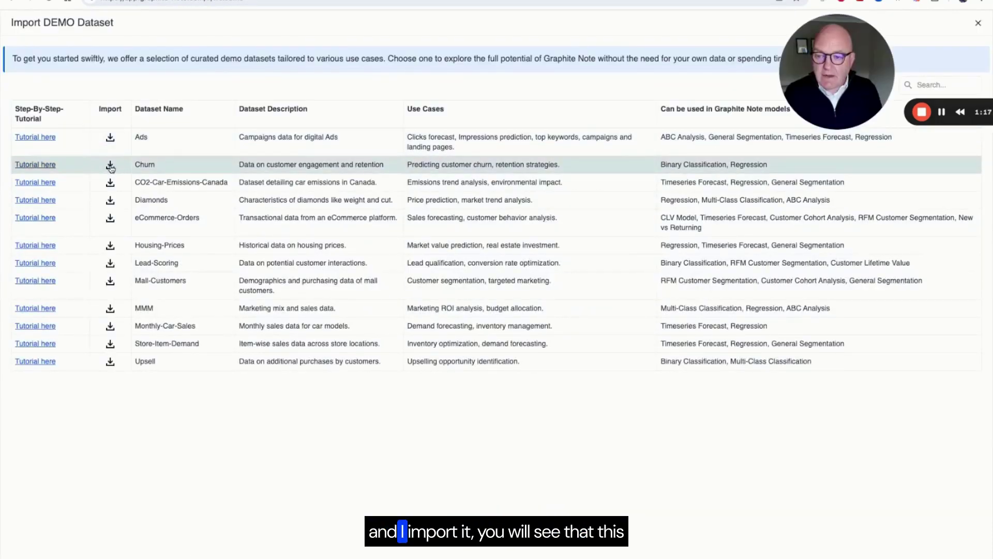
left_click(110, 166)
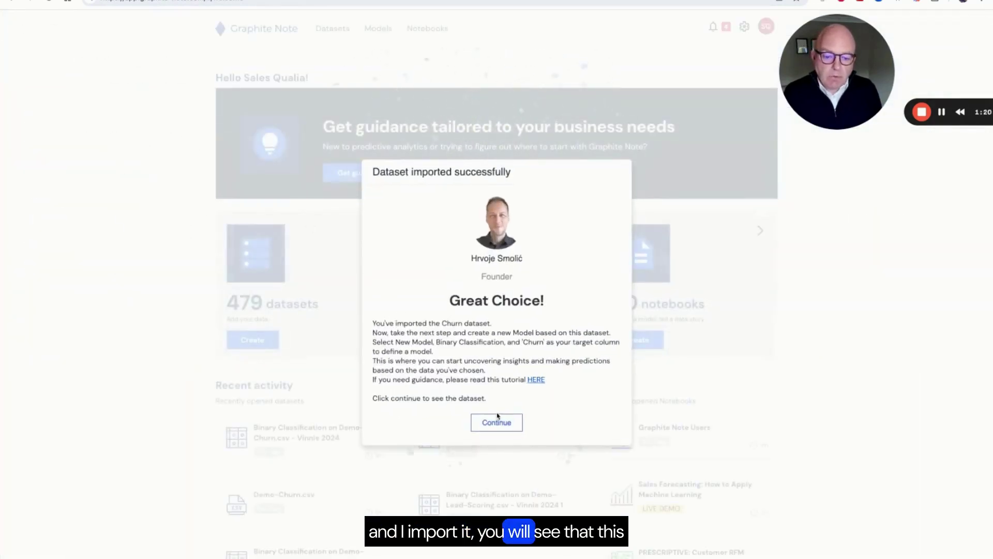
left_click(497, 420)
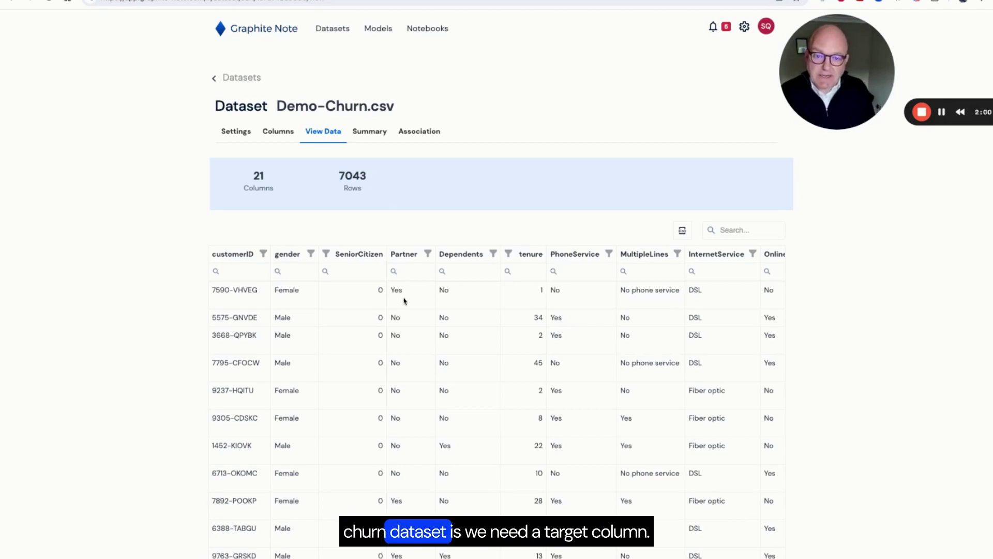
scroll(404, 298, "right", 1)
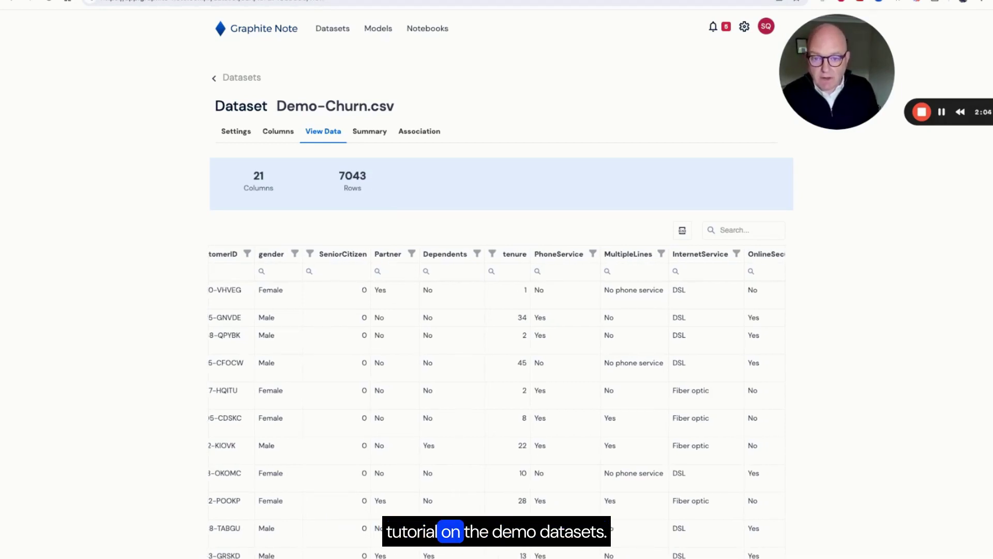
scroll(496, 404, "right", 5)
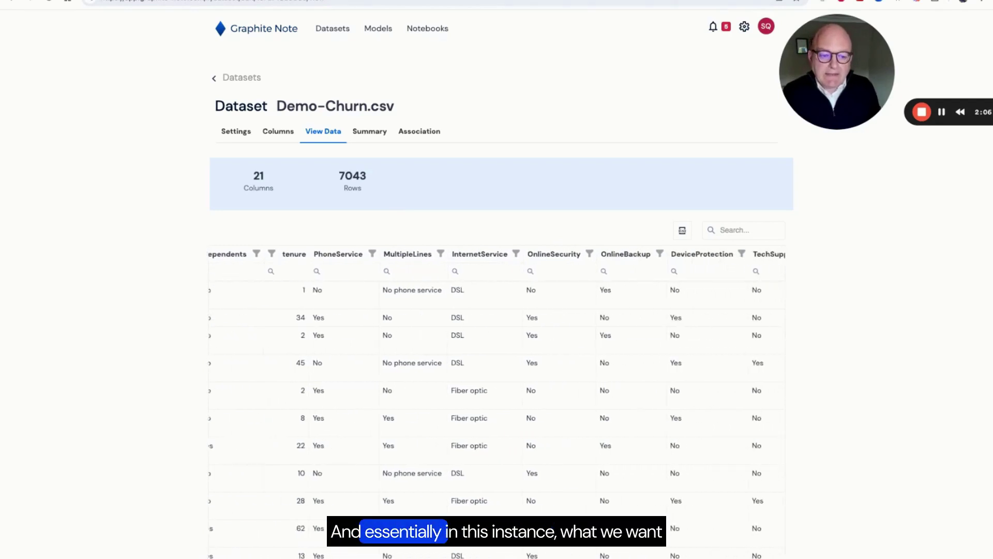
scroll(497, 403, "right", 6)
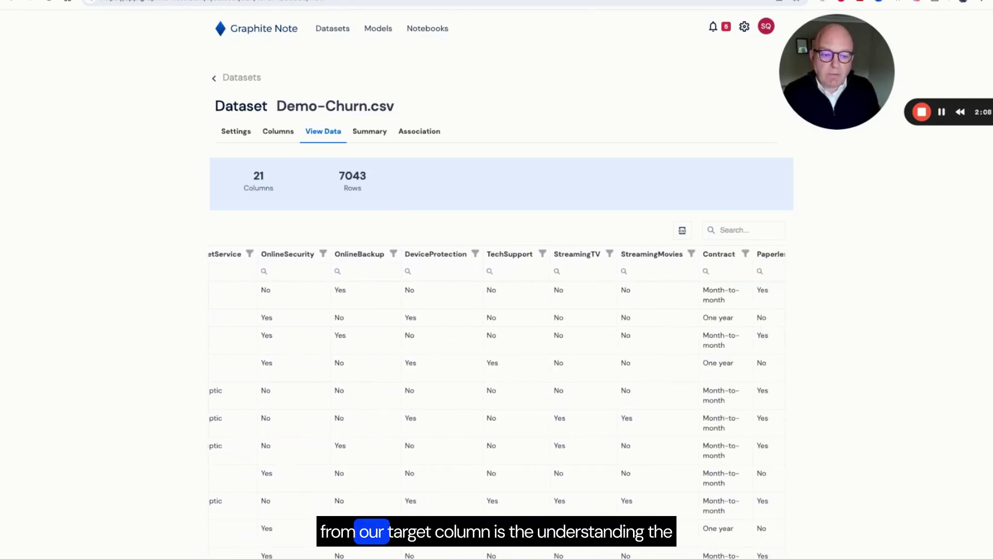
scroll(496, 403, "right", 7)
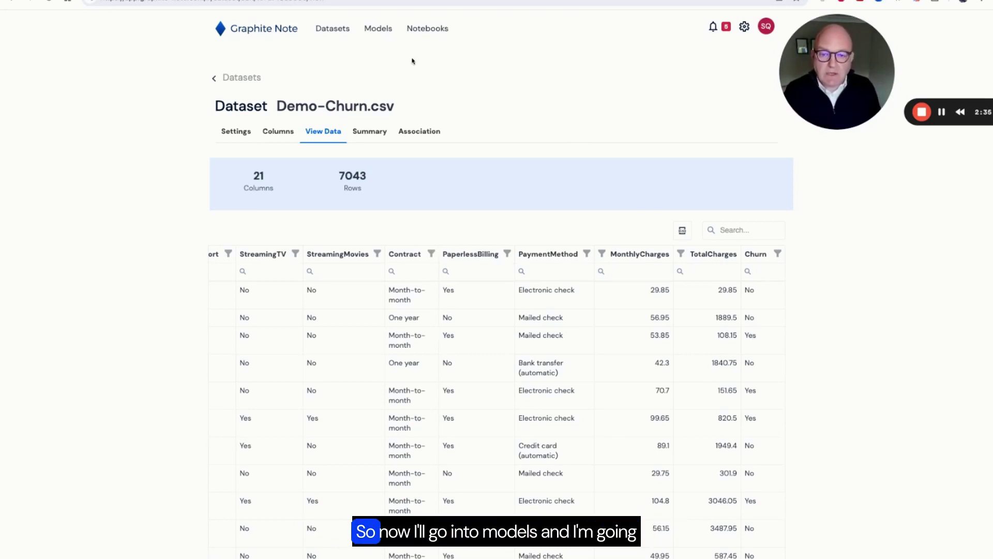
Step: Start a new machine learning model using the Binary Classification type
left_click(378, 28)
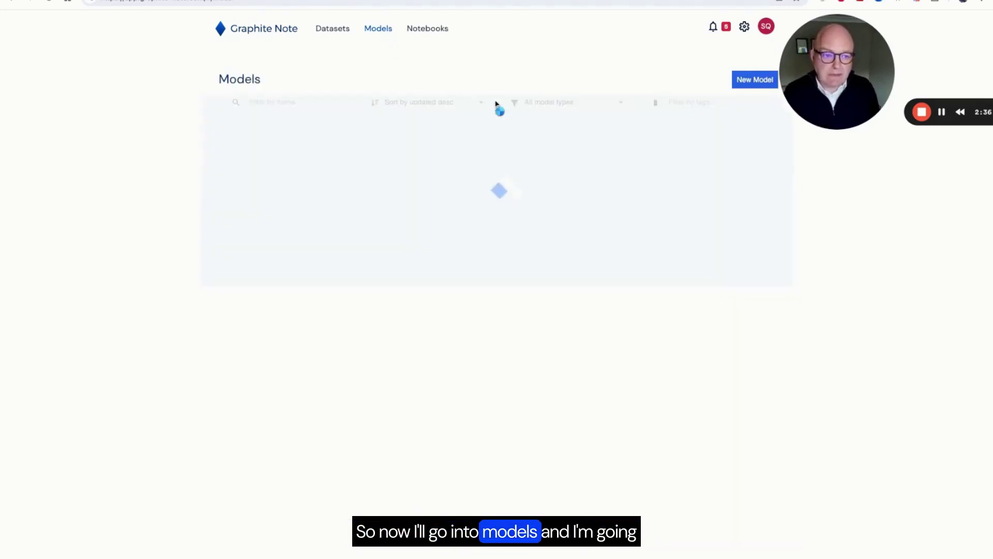
left_click(745, 80)
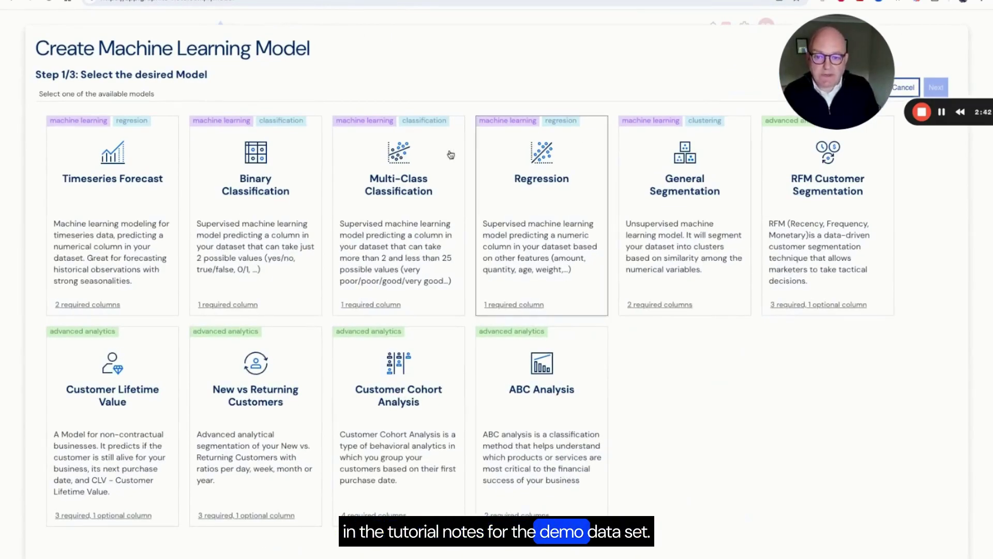
left_click(262, 186)
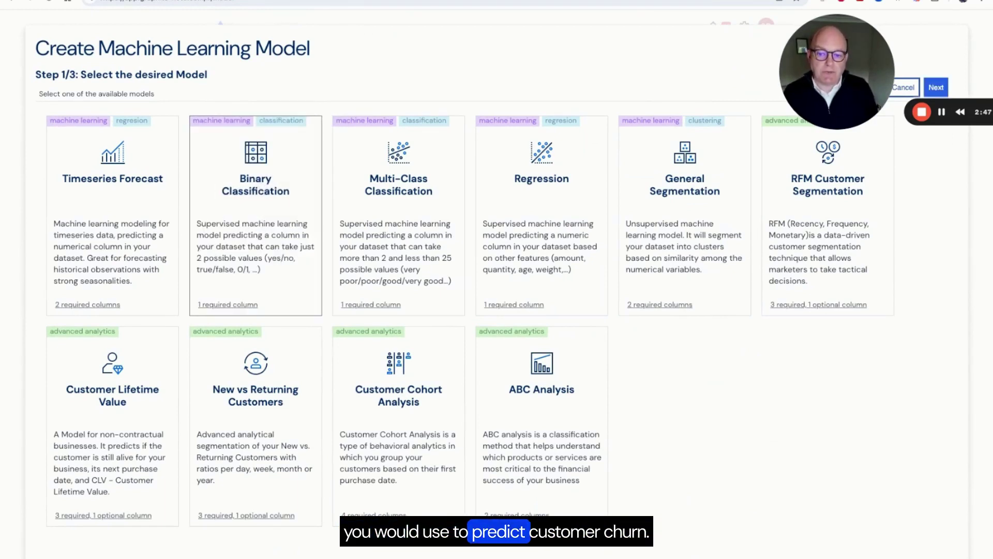
left_click(935, 87)
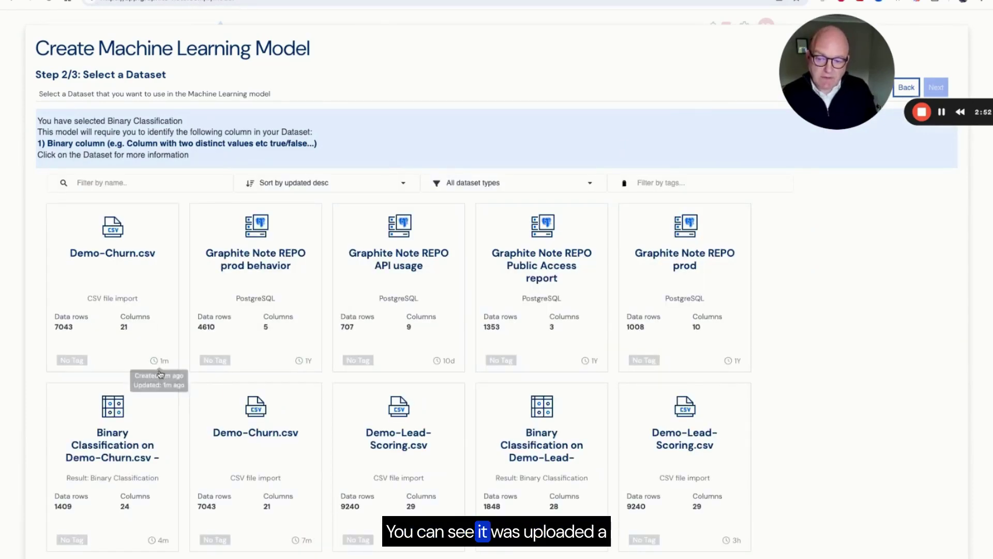
Step: Choose the newly imported Demo-Churn.csv dataset and create the model with the author's first name appended to its default name
left_click(144, 318)
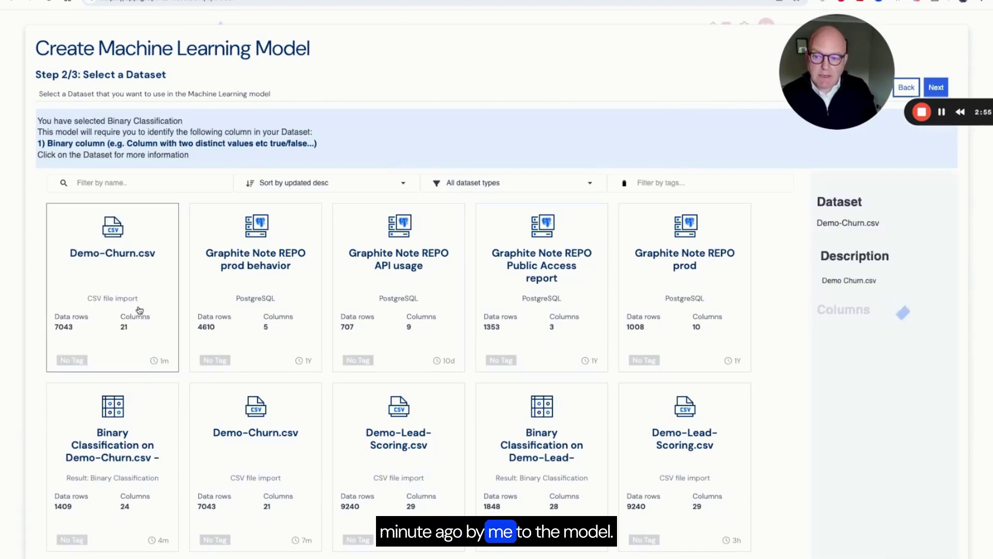
left_click(935, 85)
left_click(255, 154)
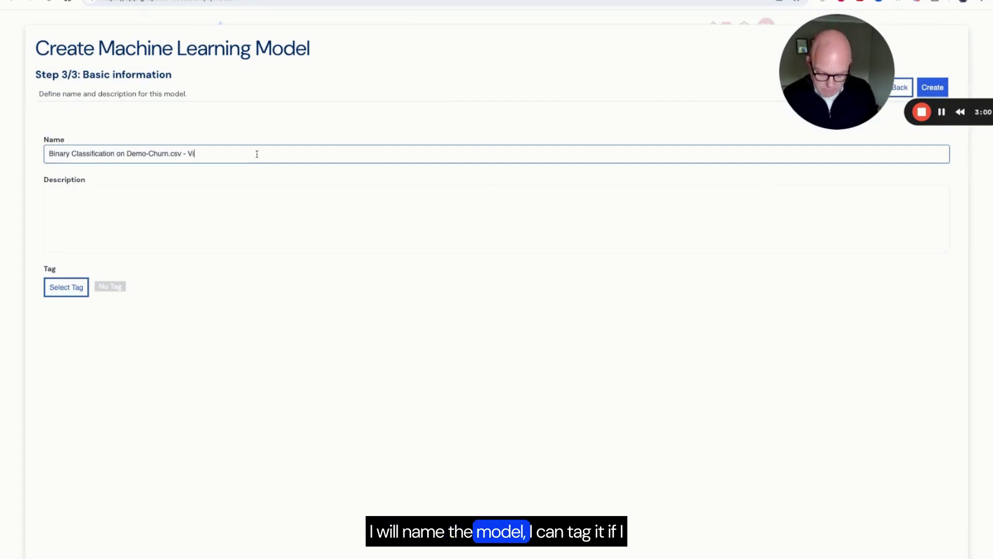
left_click(938, 89)
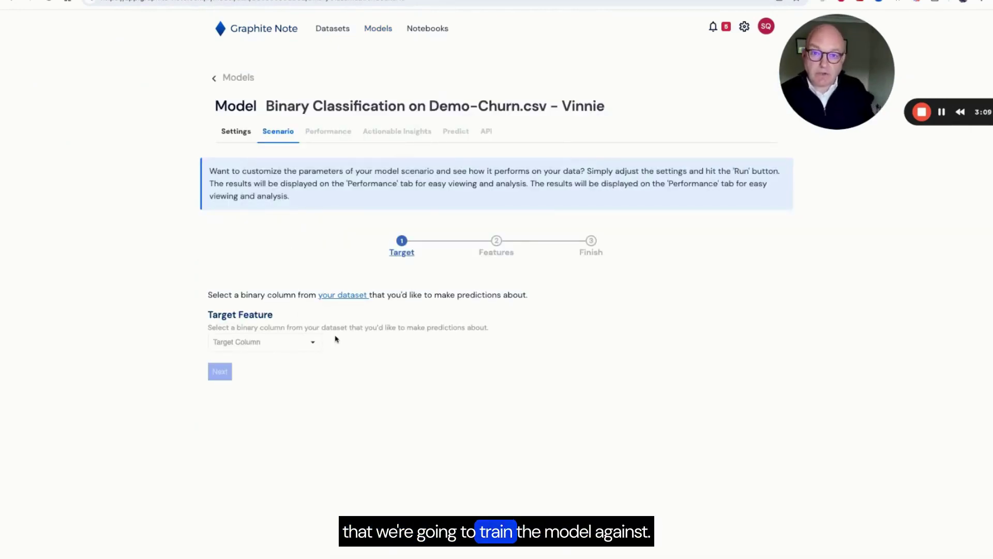
Step: Set Churn as the model's target column and accept all suggested model features
left_click(313, 343)
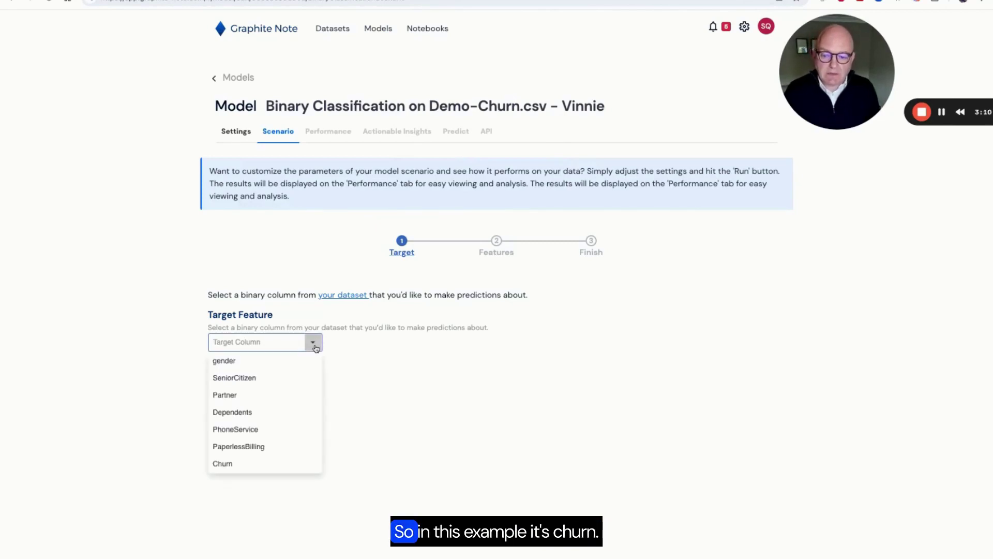
left_click(258, 462)
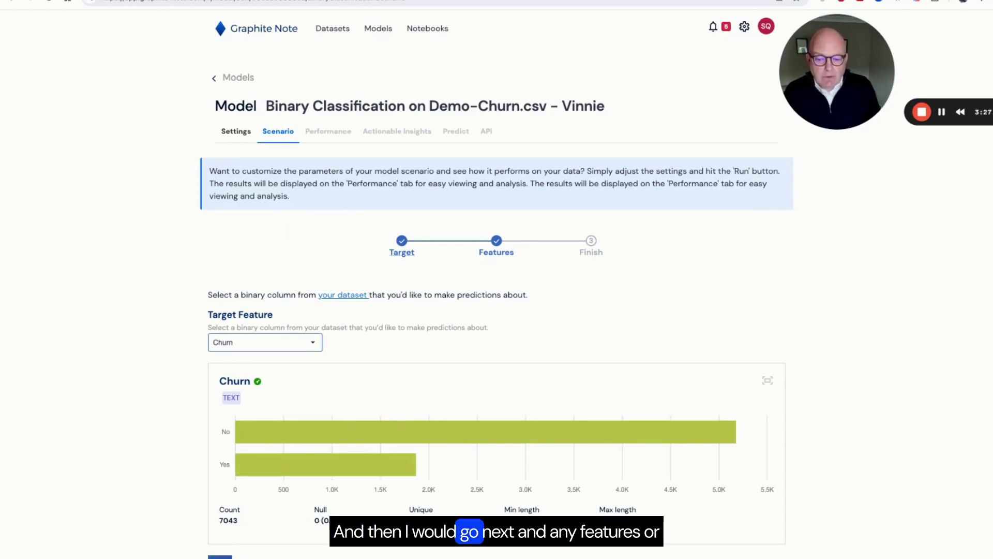
left_click(220, 557)
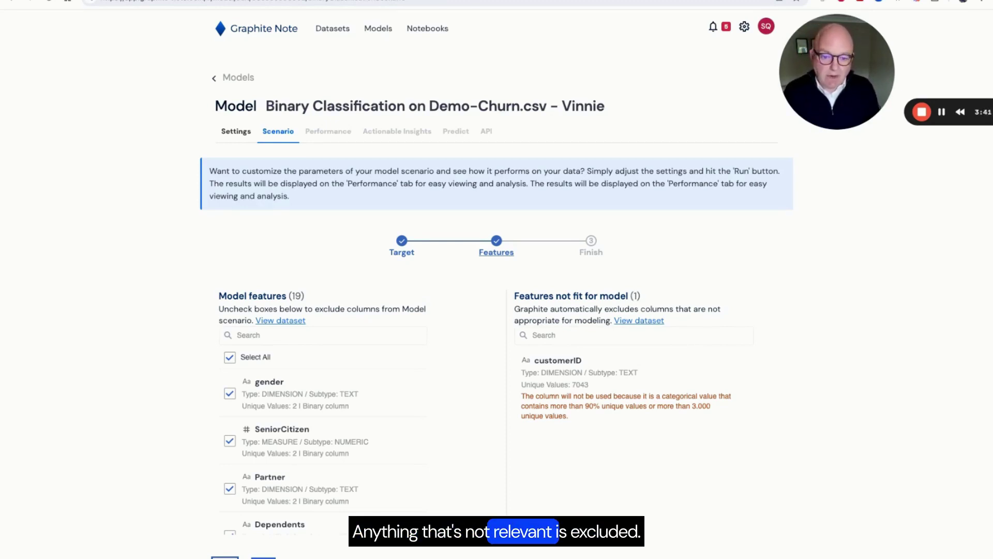
left_click(263, 557)
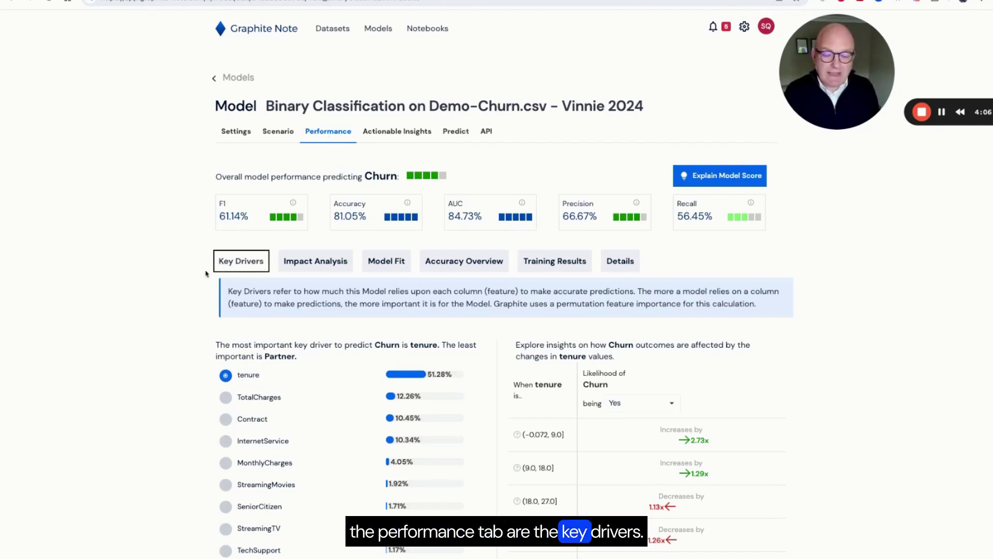
Step: Examine the trained model's key drivers and how the Contract values affect the likelihood of churn
scroll(171, 362, "down", 2)
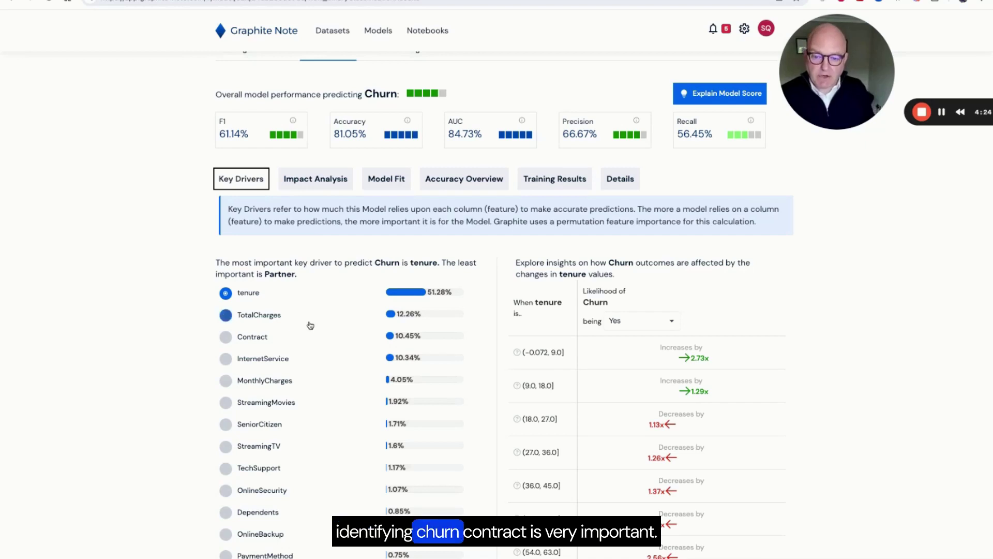
left_click(226, 336)
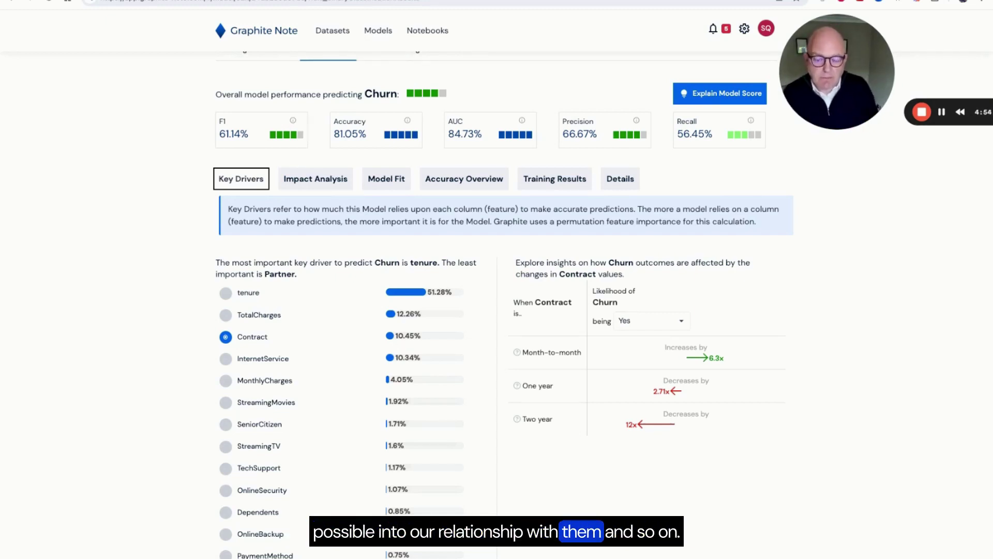
scroll(439, 400, "down", 3)
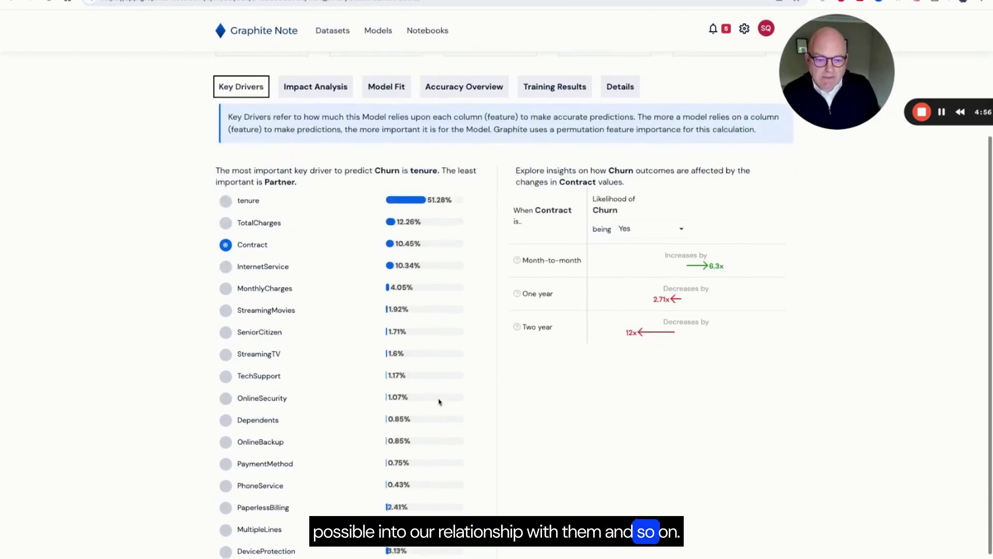
scroll(439, 400, "up", 3)
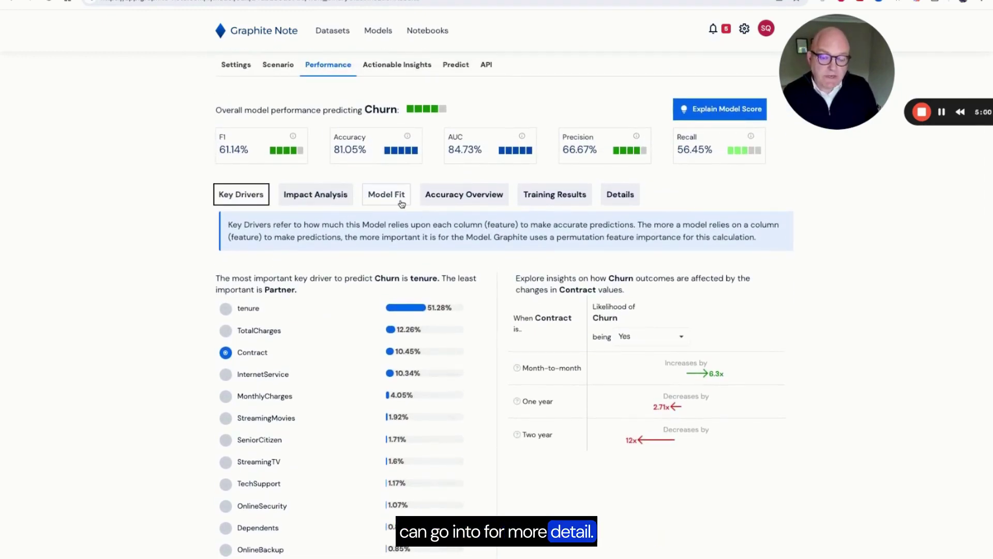
scroll(399, 202, "up", 1)
scroll(400, 203, "up", 1)
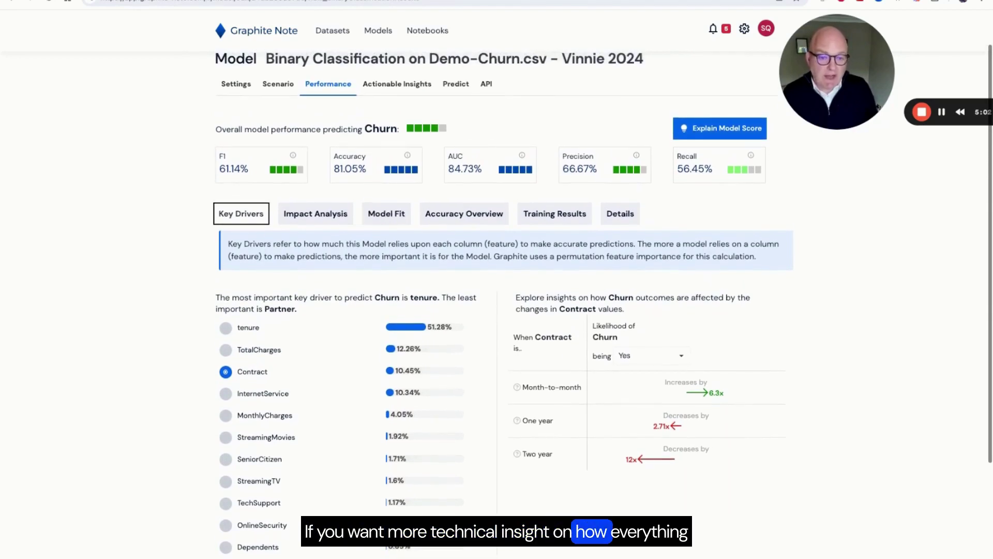
Step: Run a what-if churn prediction on the trained model with the default feature values
left_click(456, 86)
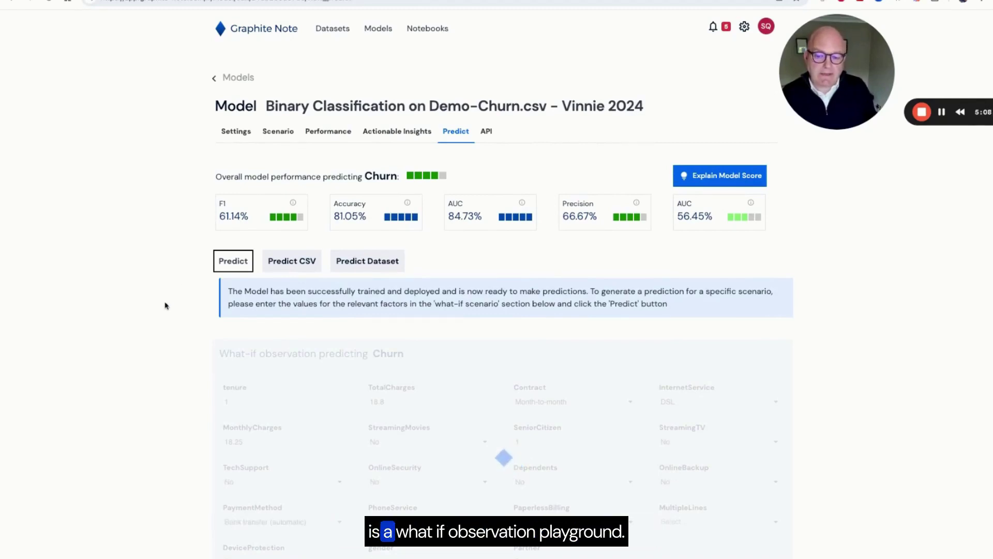
scroll(166, 307, "down", 2)
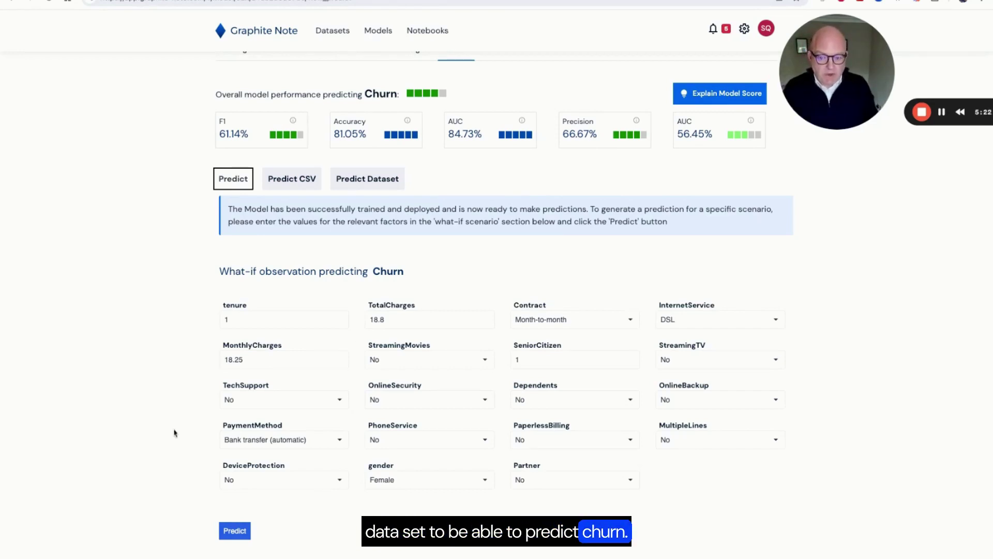
left_click(235, 532)
scroll(235, 532, "down", 3)
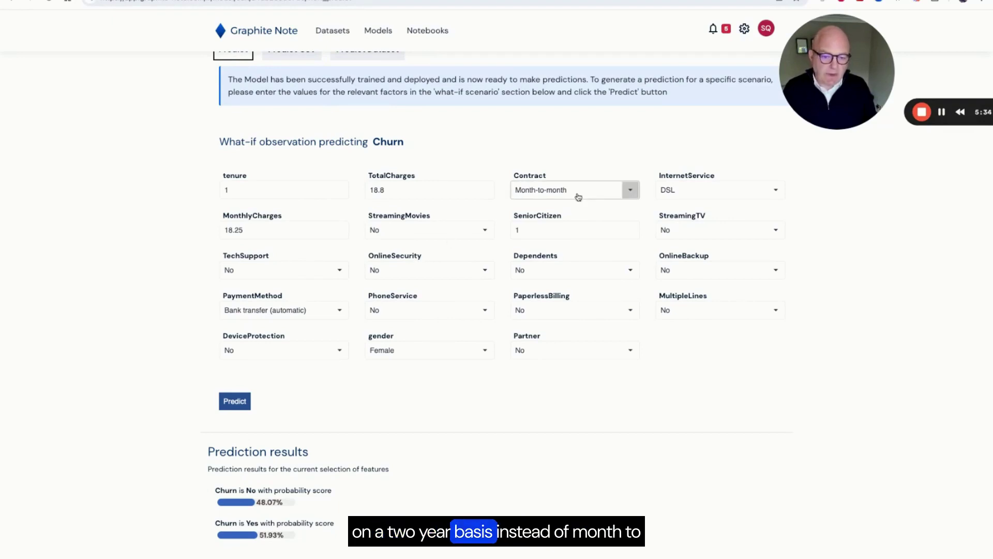
Step: Set the what-if Contract value to Two year and run the churn prediction again
left_click(628, 189)
left_click(559, 240)
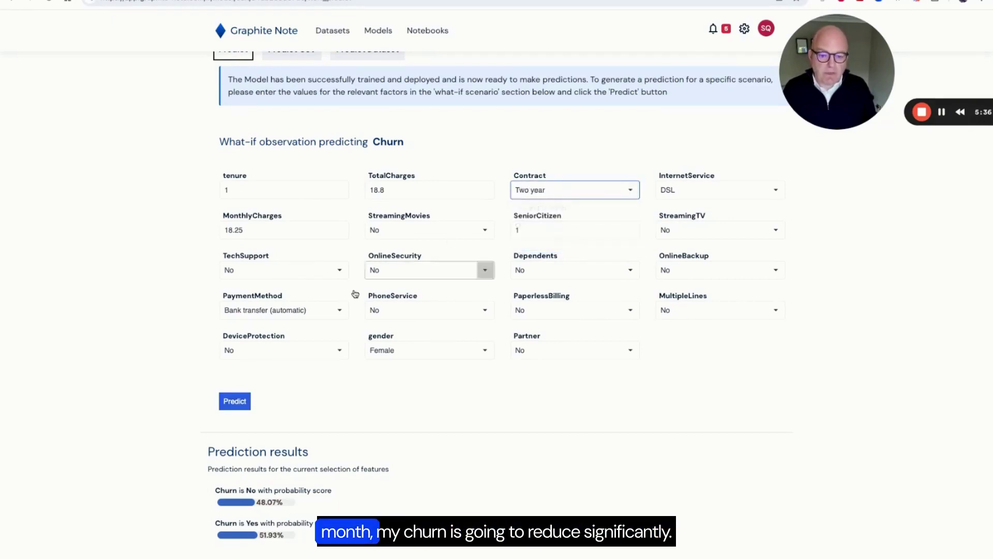
left_click(232, 410)
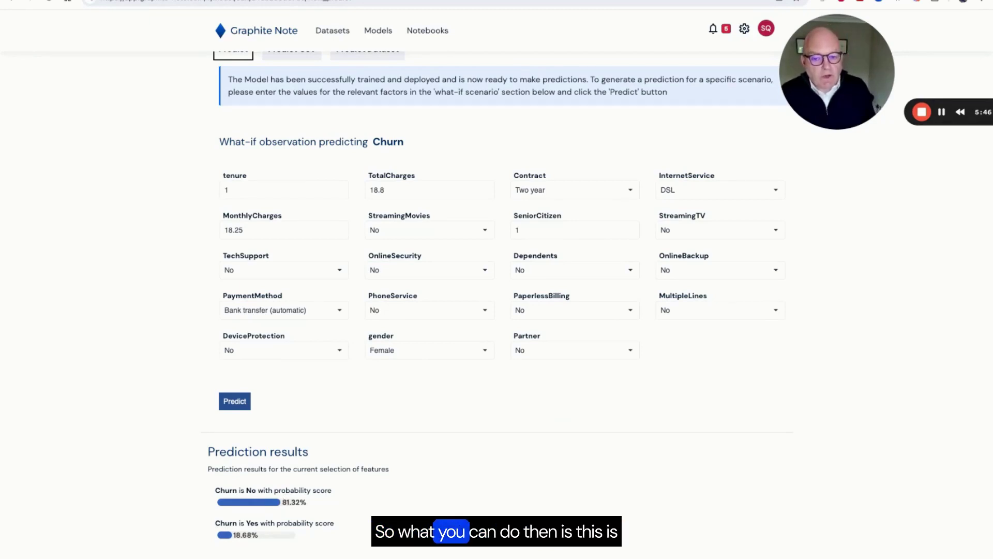
scroll(496, 300, "up", 2)
scroll(321, 217, "up", 1)
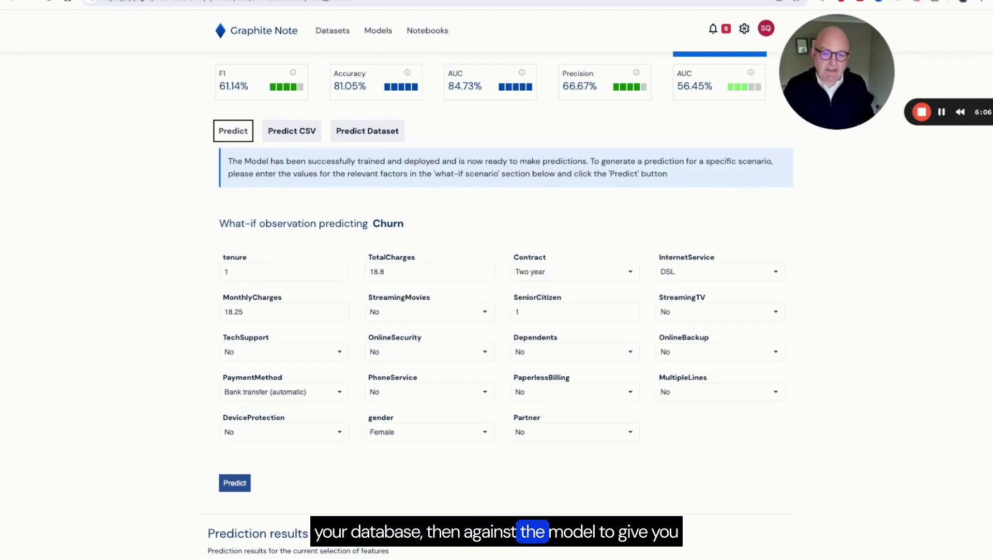
Step: Open the product documentation portal from the Graphite Note website's resources
scroll(496, 306, "down", 1)
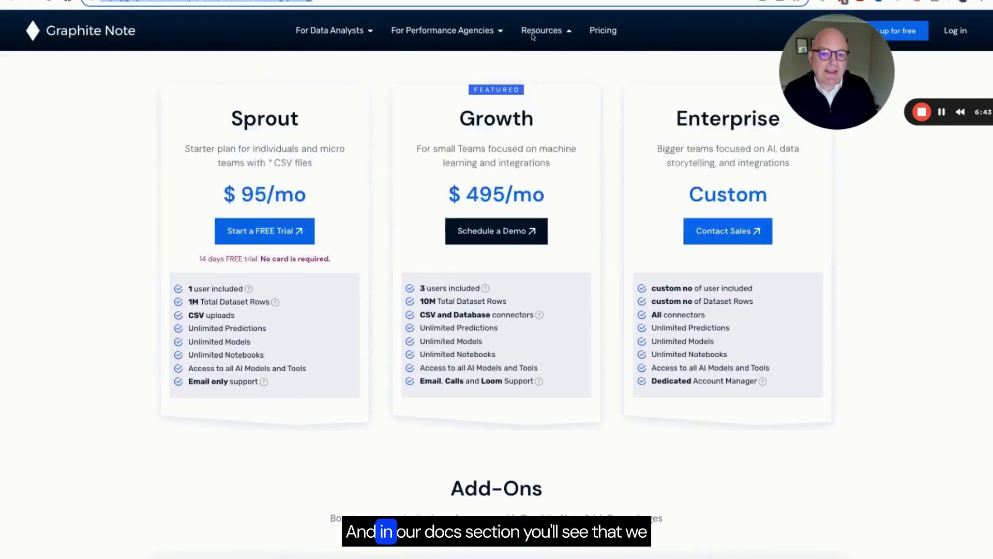
left_click(538, 32)
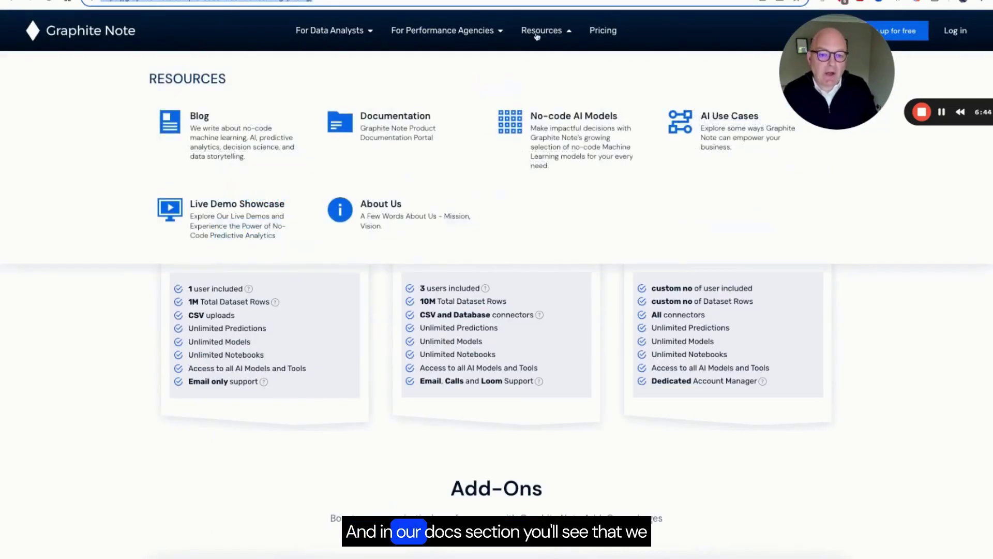
left_click(406, 138)
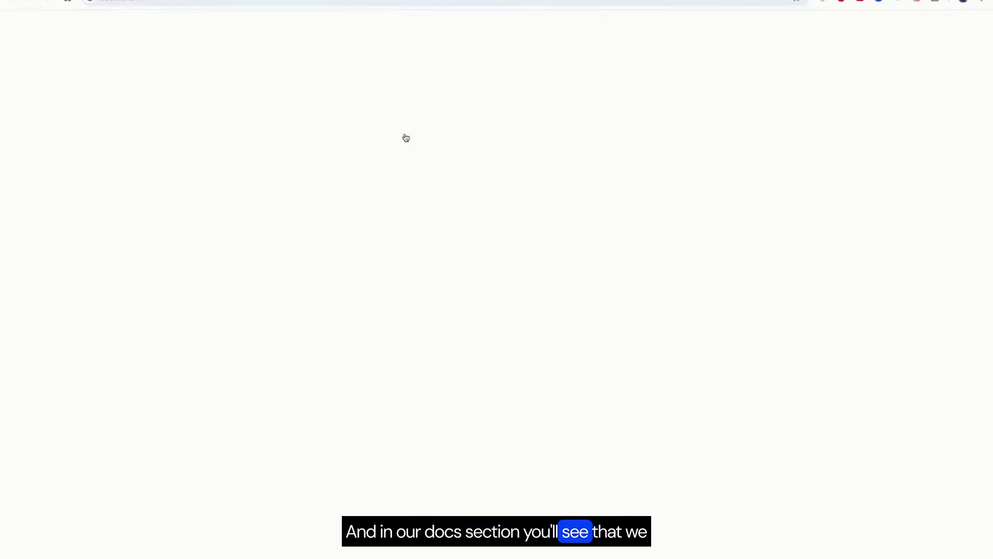